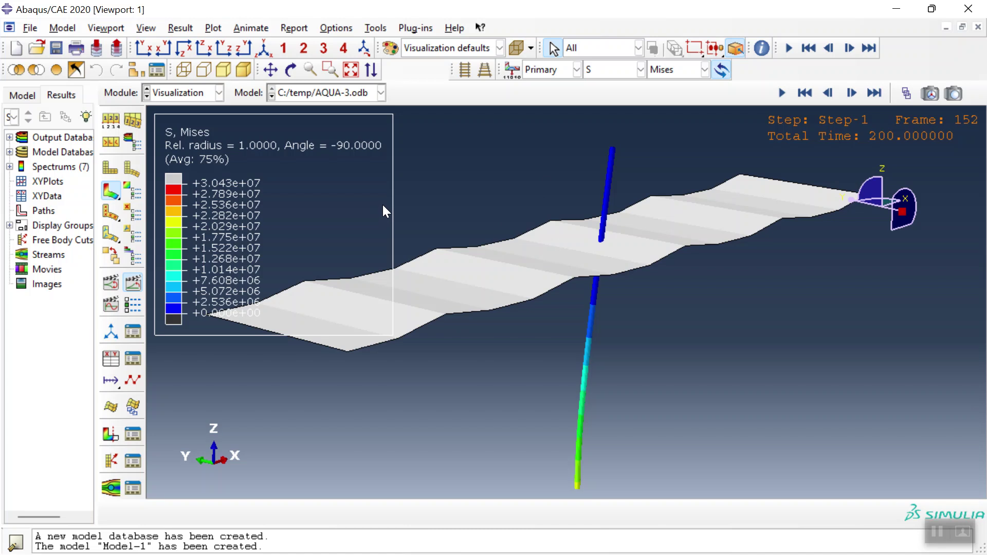
Play the Mises stress results as a looping time-history animation at a slower frame rate.
{"action": "left_click", "coordinate": [133, 283]}
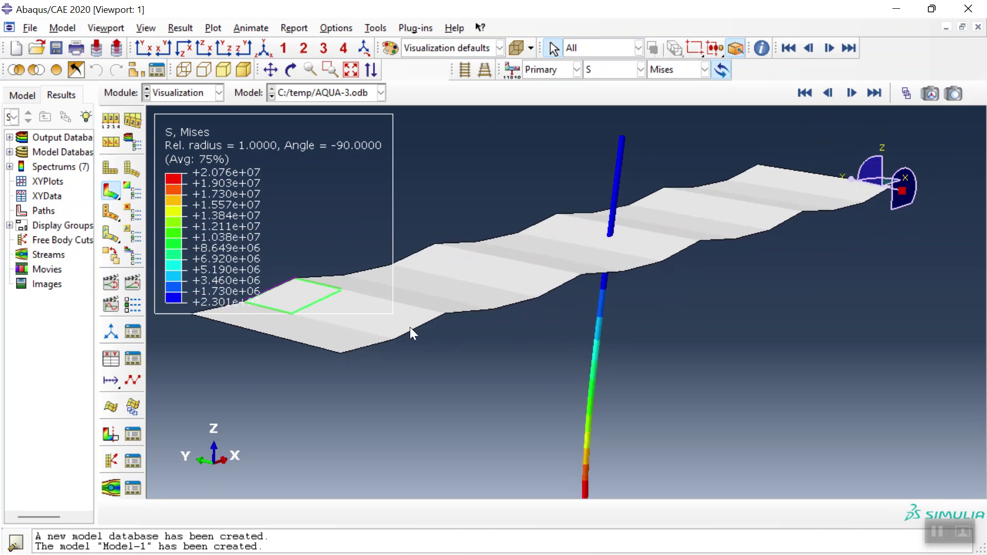
{"action": "left_click", "coordinate": [133, 282]}
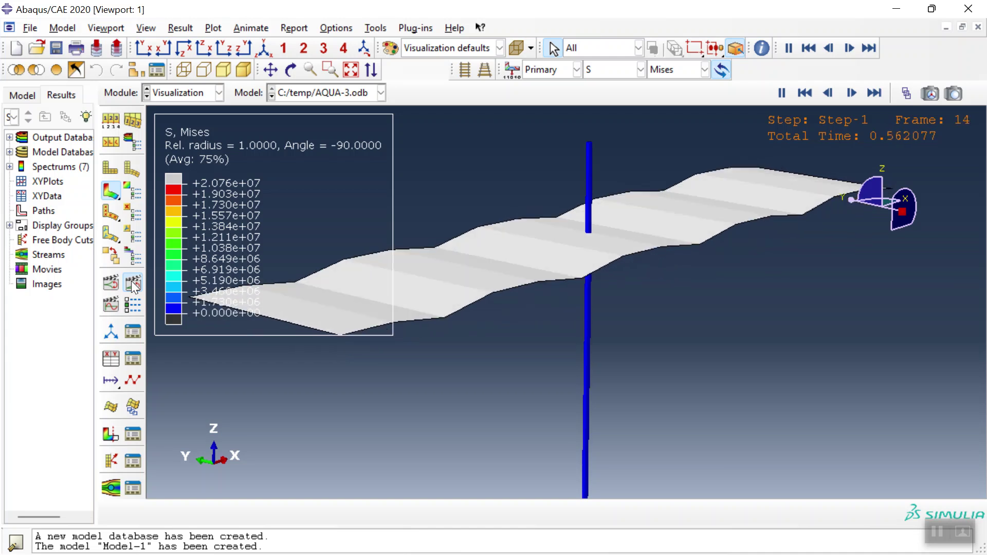
{"action": "left_click", "coordinate": [134, 309]}
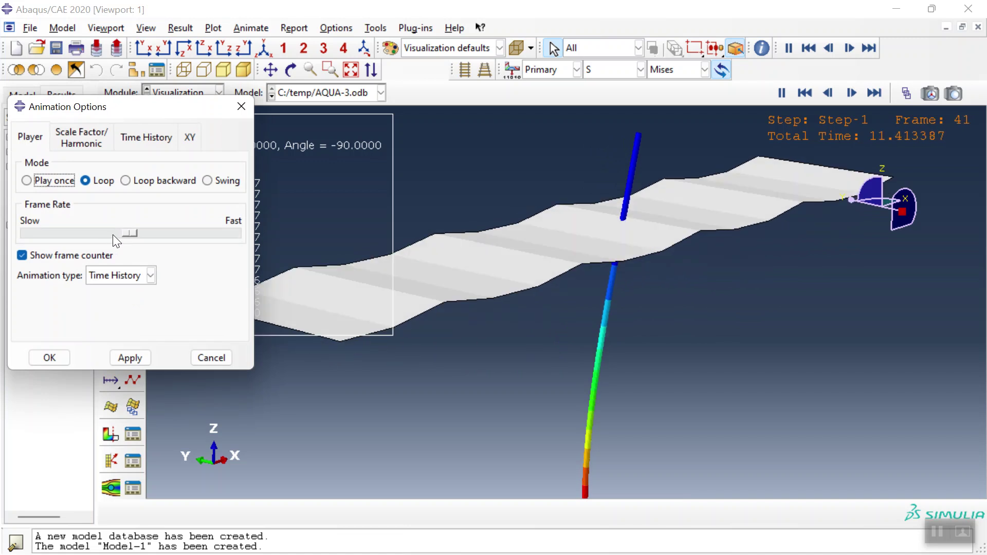
{"action": "left_click", "coordinate": [54, 355]}
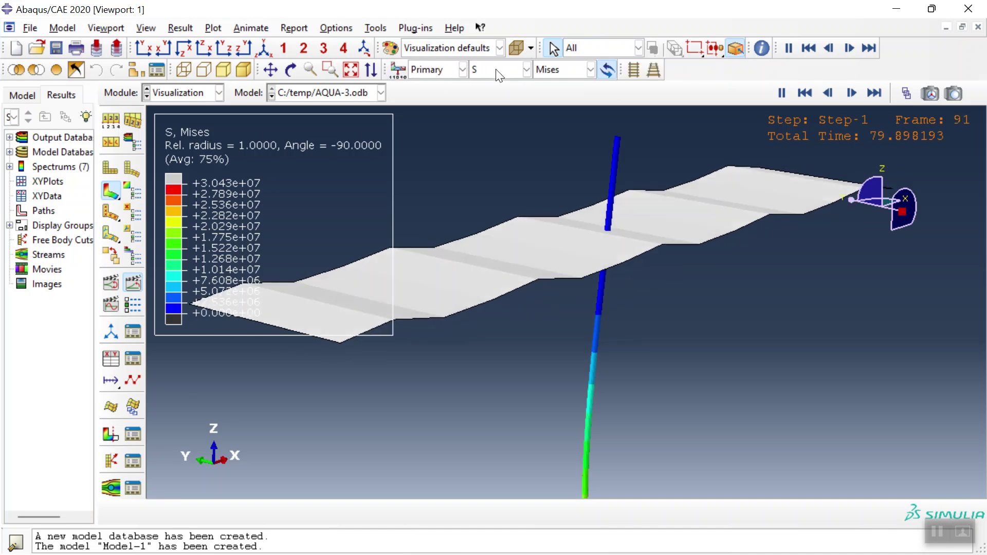
Plot the displacement magnitude U on the animated model and raise the animation frame rate to the middle of its range.
{"action": "left_click", "coordinate": [497, 71]}
{"action": "left_click", "coordinate": [484, 159]}
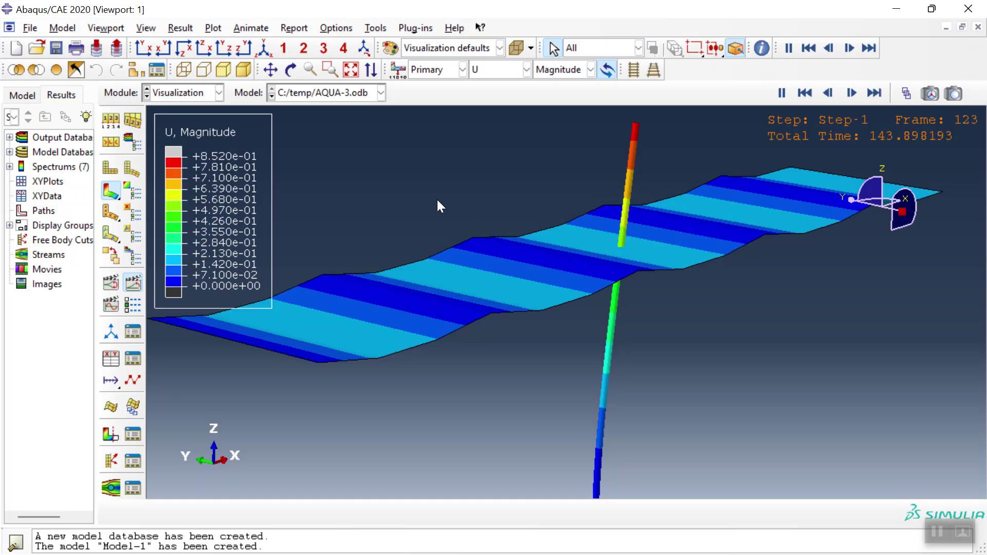
{"action": "left_click", "coordinate": [132, 304]}
{"action": "left_click_drag", "start_coordinate": [95, 233], "coordinate": [133, 234]}
{"action": "left_click", "coordinate": [131, 358]}
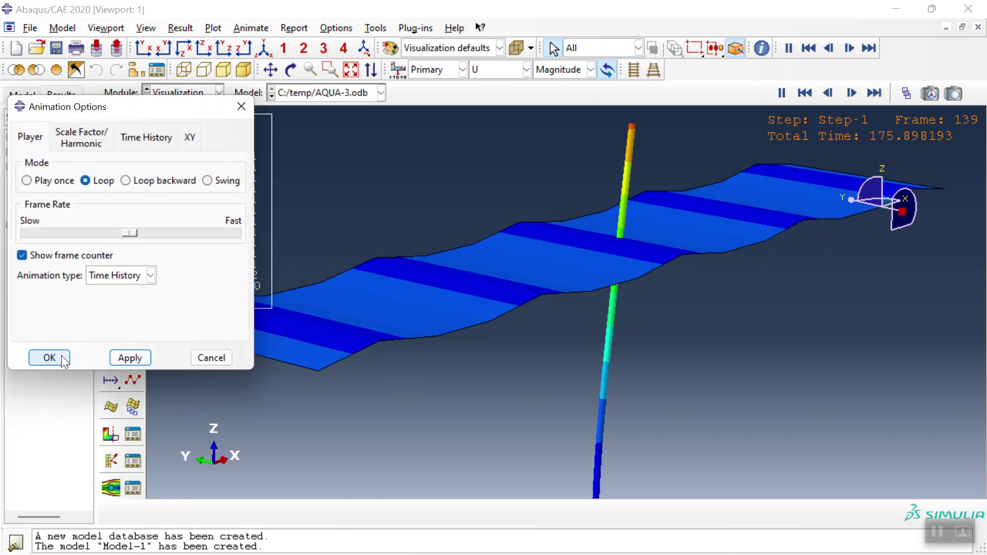
{"action": "left_click", "coordinate": [49, 357]}
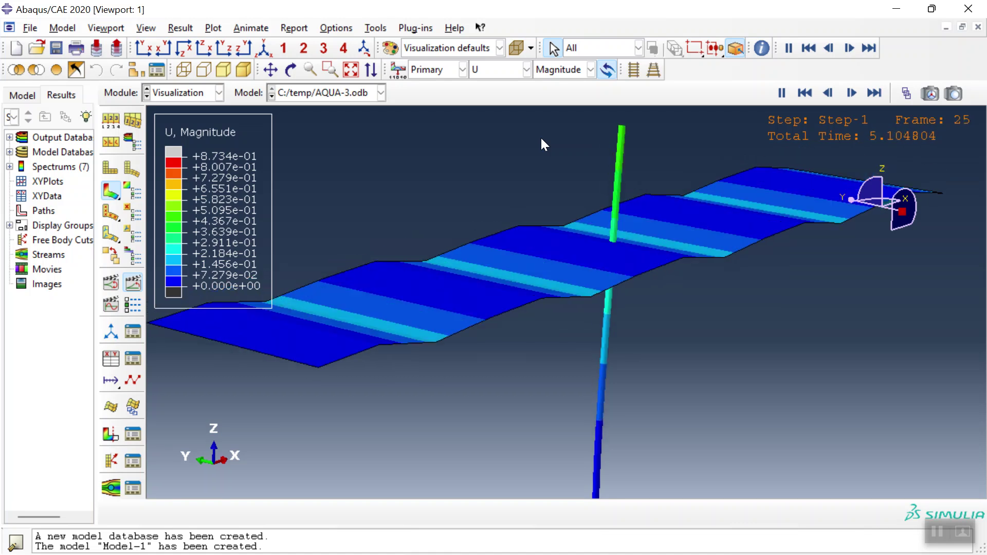
View the velocity V contours during the animation, first by magnitude and then for components V3 and V1.
{"action": "left_click", "coordinate": [526, 69]}
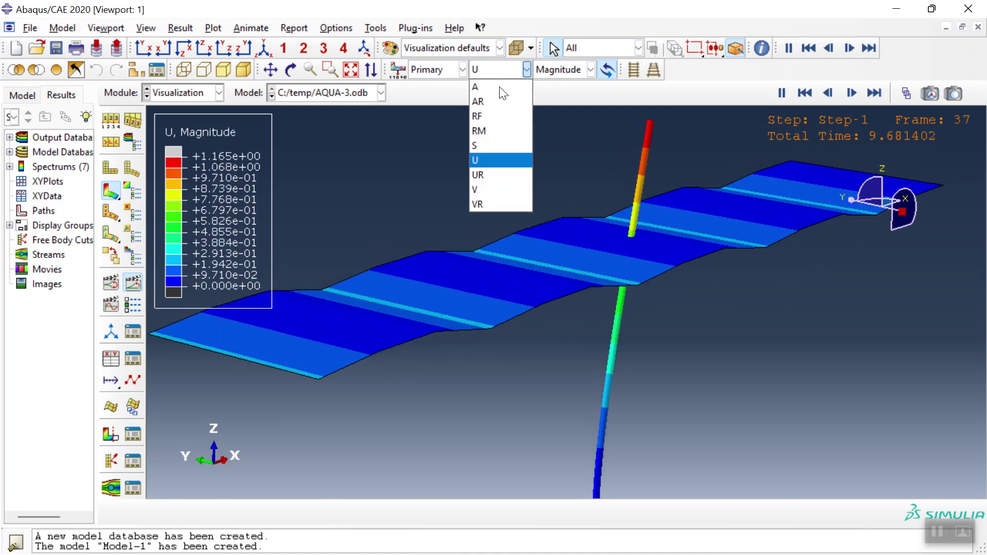
{"action": "left_click", "coordinate": [484, 189]}
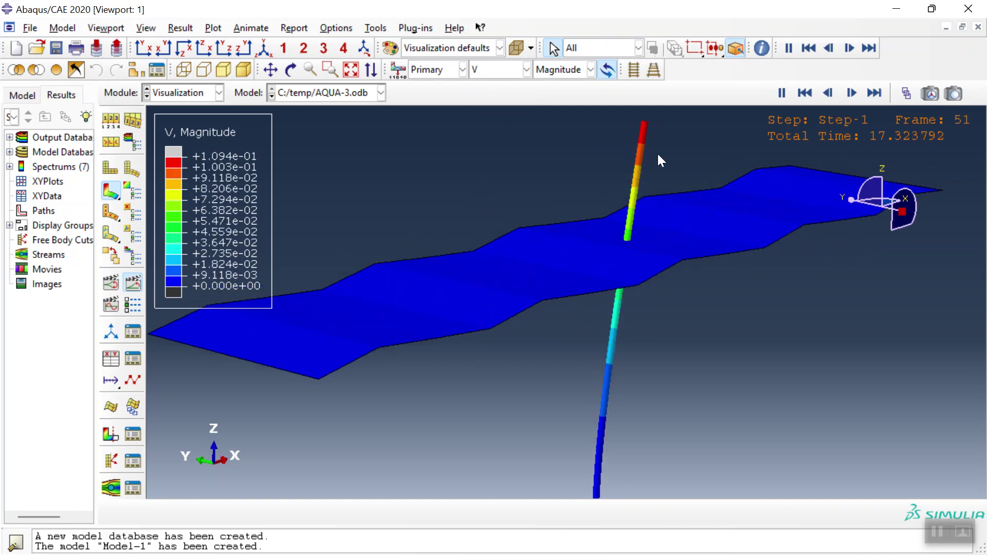
{"action": "left_click", "coordinate": [560, 69]}
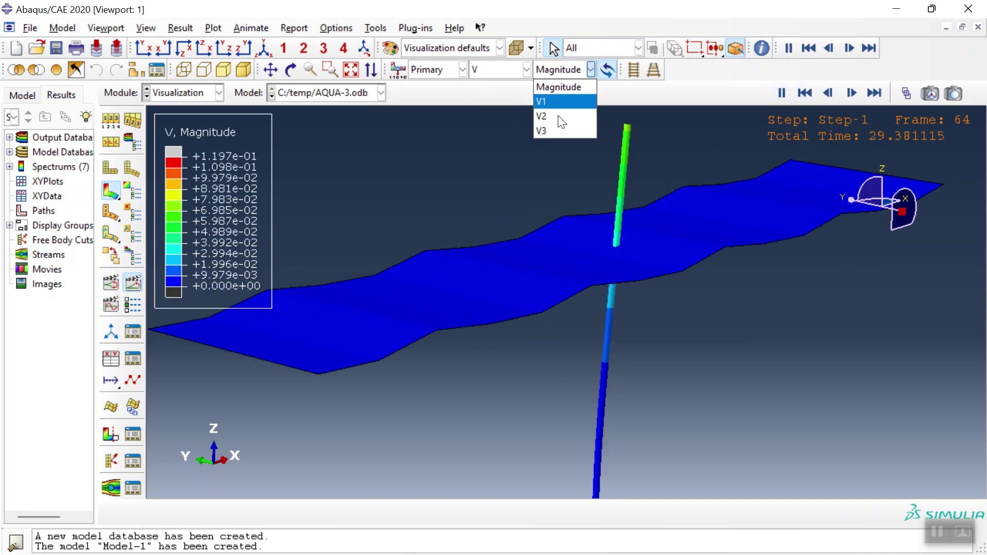
{"action": "left_click", "coordinate": [551, 131]}
{"action": "left_click", "coordinate": [575, 71]}
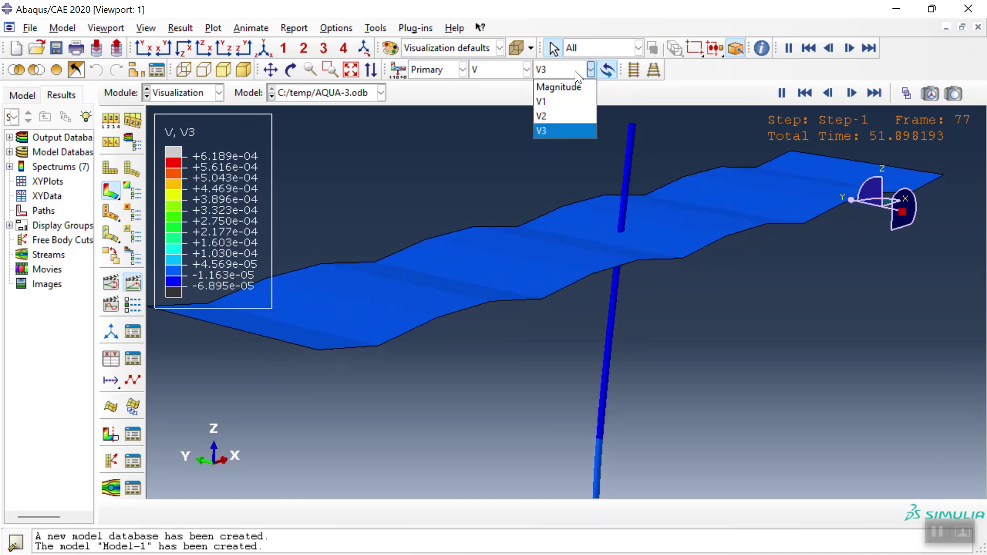
{"action": "left_click", "coordinate": [554, 103]}
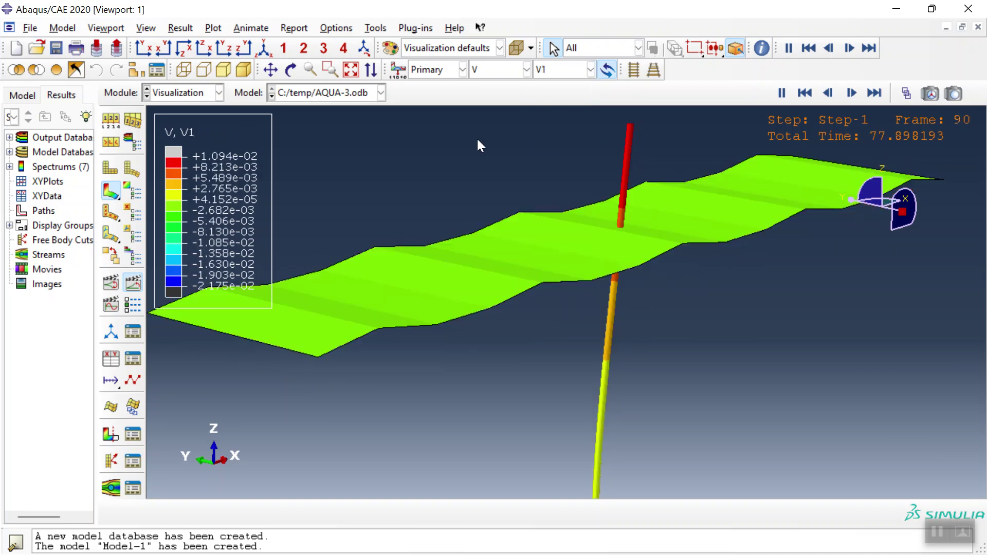
Plot the stress output S as Pressure and stop the animation at the last frame to inspect the riser.
{"action": "left_click", "coordinate": [483, 70]}
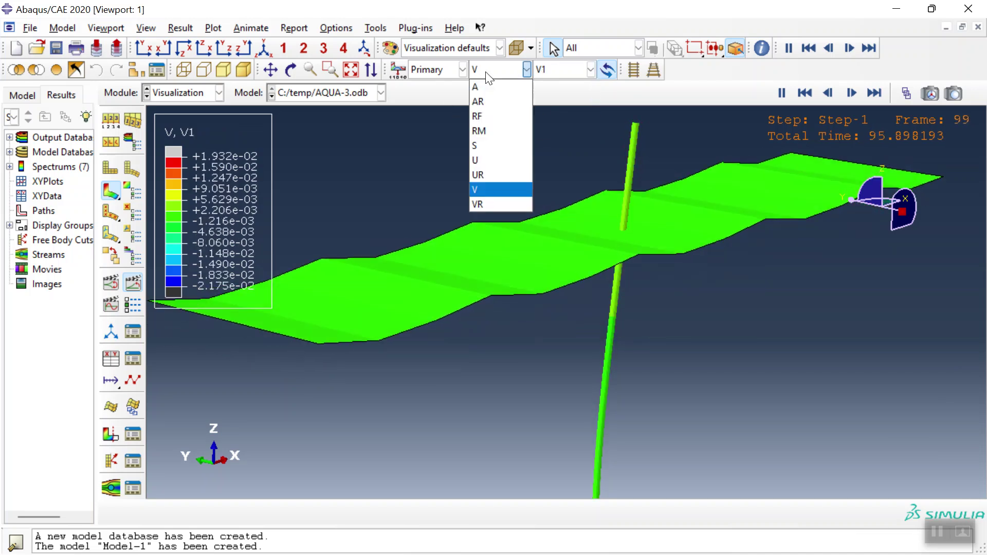
{"action": "left_click", "coordinate": [485, 146]}
{"action": "left_click", "coordinate": [562, 72]}
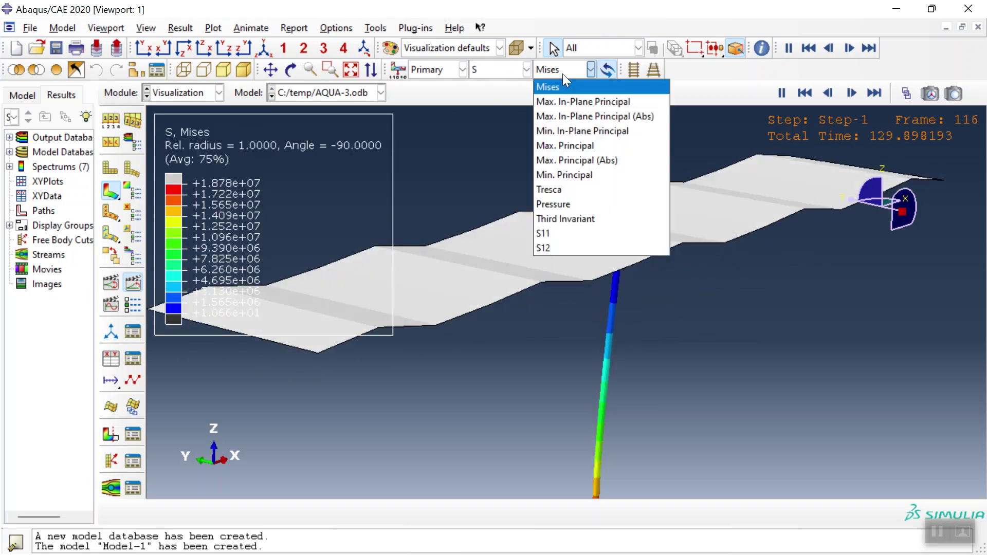
{"action": "left_click", "coordinate": [574, 206]}
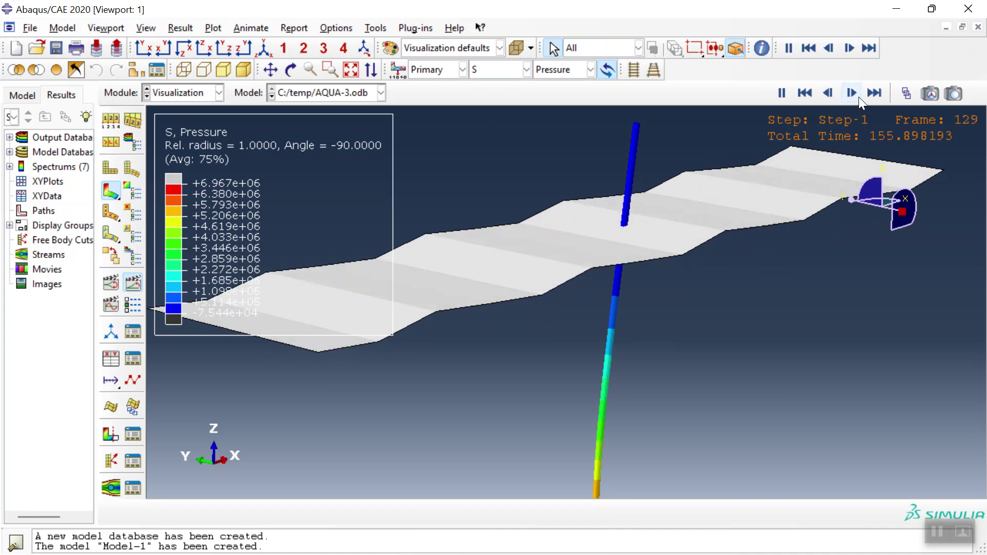
{"action": "left_click", "coordinate": [871, 95]}
{"action": "mouse_move", "coordinate": [504, 187]}
{"action": "left_mouse_down", "text": "ctrl+alt"}
{"action": "mouse_move", "coordinate": [535, 170]}
{"action": "mouse_move", "coordinate": [505, 177]}
{"action": "left_mouse_up", "text": "ctrl+alt"}
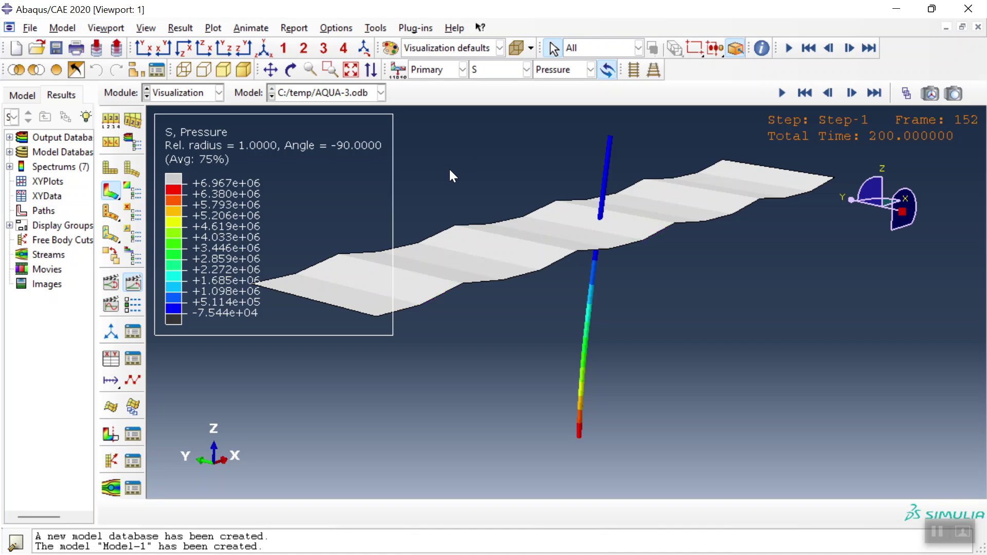
{"action": "scroll", "coordinate": [447, 193], "scroll_direction": "down", "scroll_amount": 4}
{"action": "scroll", "coordinate": [461, 147], "scroll_direction": "up", "scroll_amount": 3}
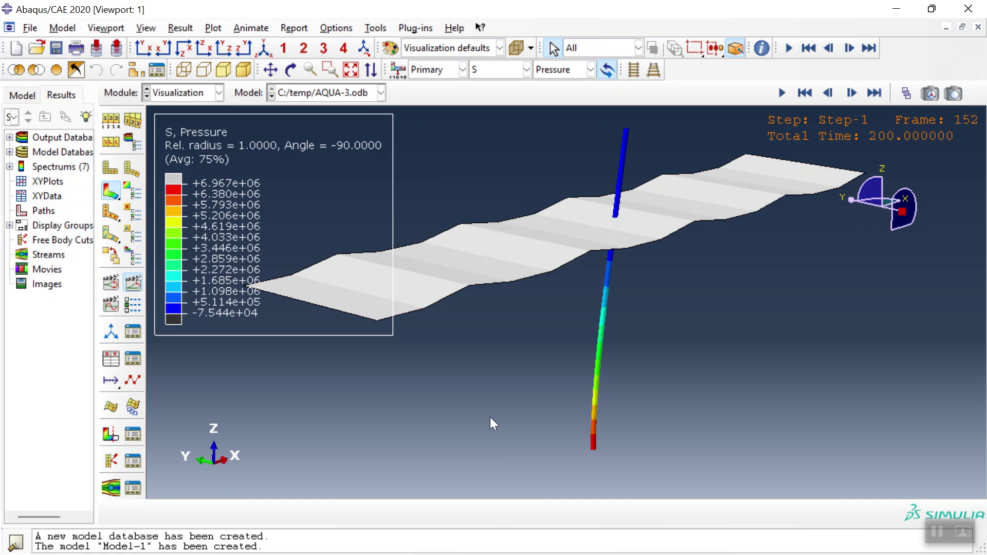
Switch to the web browser and open the article "Offshore structure analysis in Abaqus AQUA" from abaqusfem.com in a new tab.
{"action": "key", "text": "super"}
{"action": "left_click", "coordinate": [333, 544]}
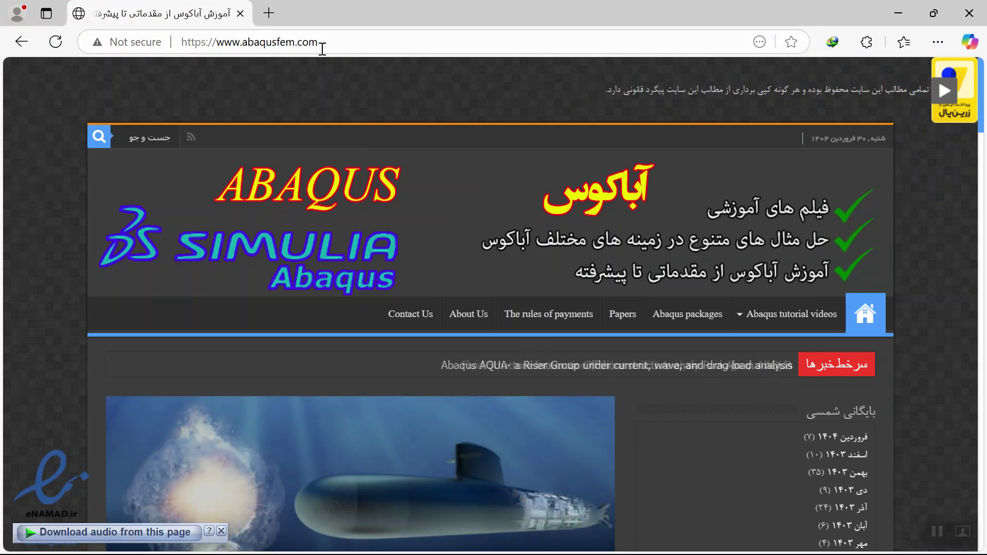
{"action": "scroll", "coordinate": [326, 86], "scroll_direction": "down", "scroll_amount": 7}
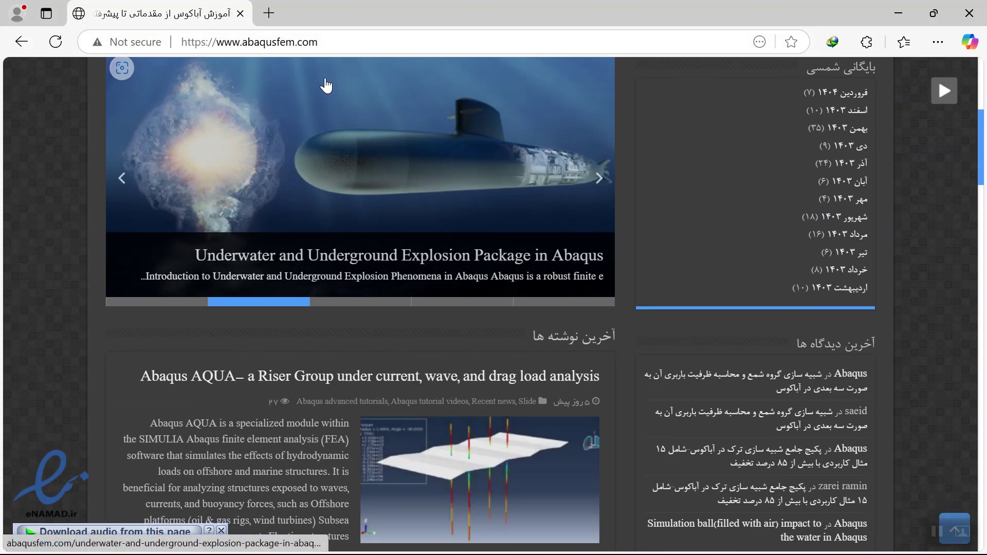
{"action": "scroll", "coordinate": [326, 86], "scroll_direction": "down", "scroll_amount": 3}
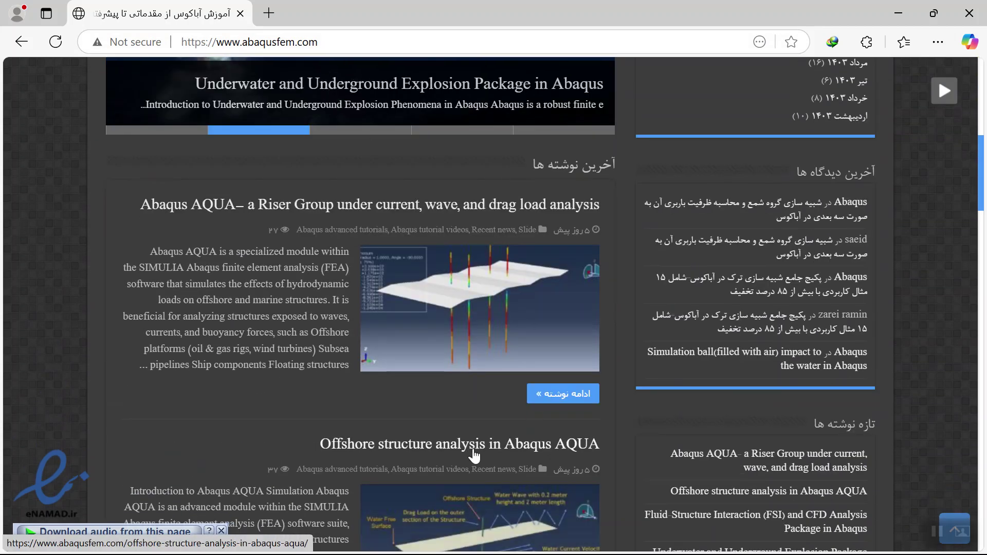
{"action": "scroll", "coordinate": [409, 453], "scroll_direction": "down", "scroll_amount": 3}
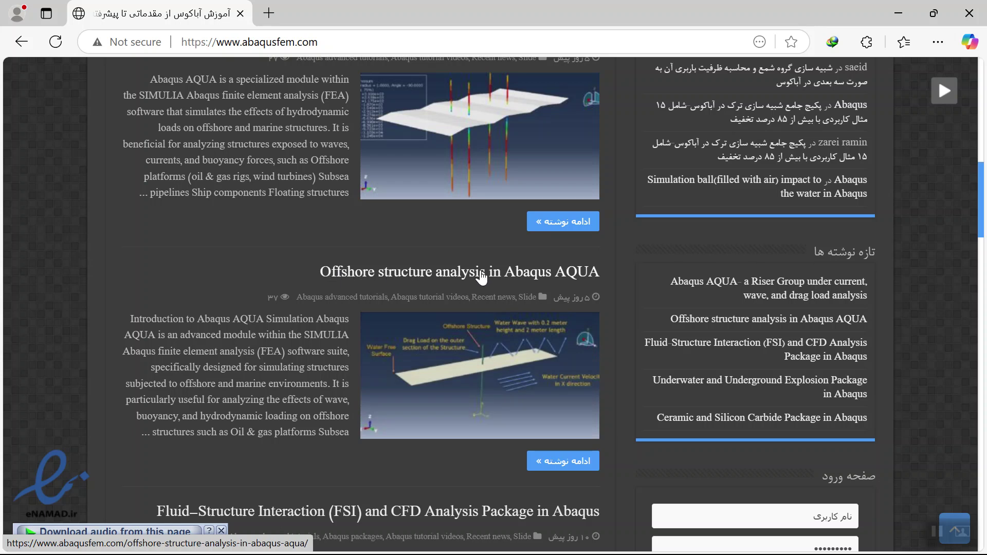
{"action": "middle_click", "coordinate": [398, 279]}
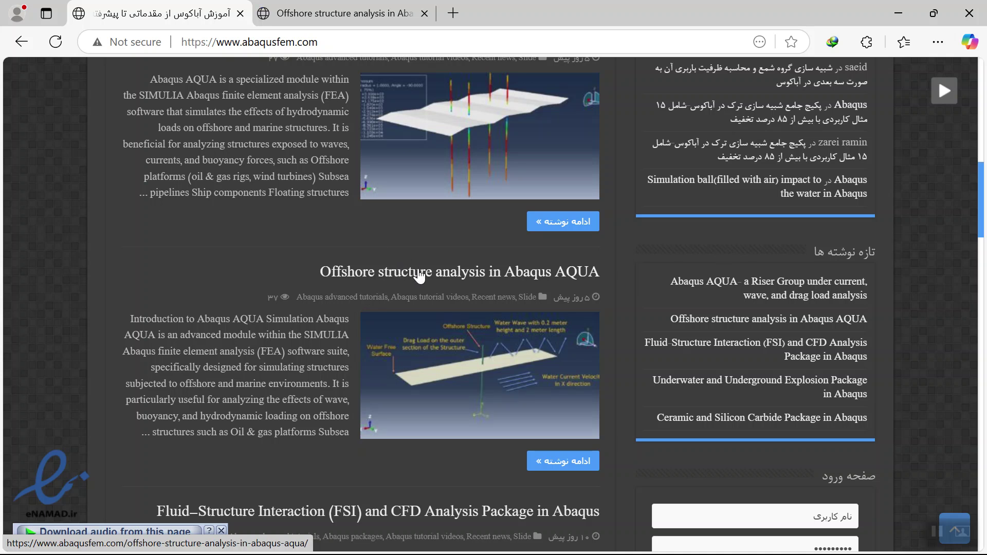
{"action": "left_click", "coordinate": [345, 13]}
Read the article's introduction, the key features of Abaqus AQUA and the annotated diagram of the riser problem.
{"action": "scroll", "coordinate": [392, 198], "scroll_direction": "down", "scroll_amount": 5}
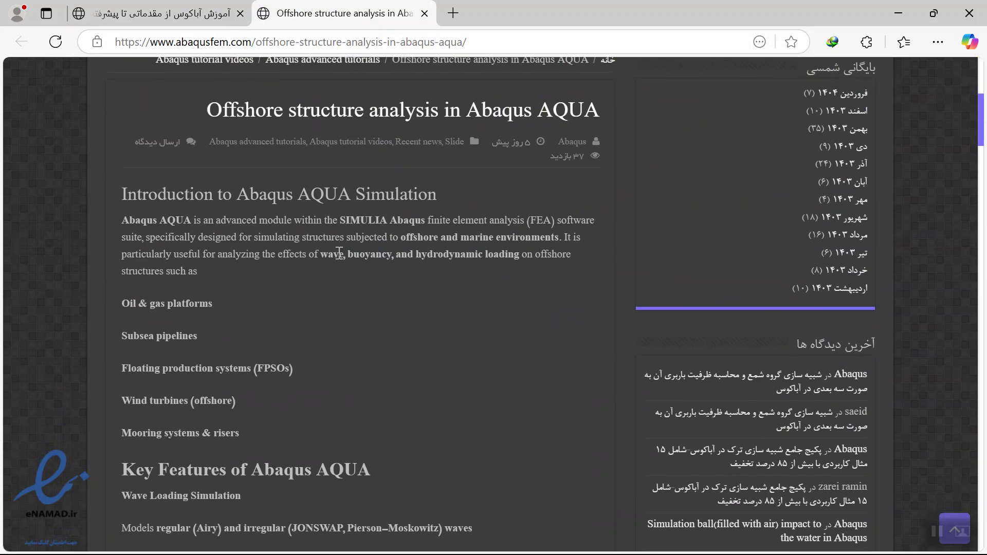
{"action": "scroll", "coordinate": [339, 252], "scroll_direction": "down", "scroll_amount": 3}
{"action": "scroll", "coordinate": [339, 255], "scroll_direction": "down", "scroll_amount": 6}
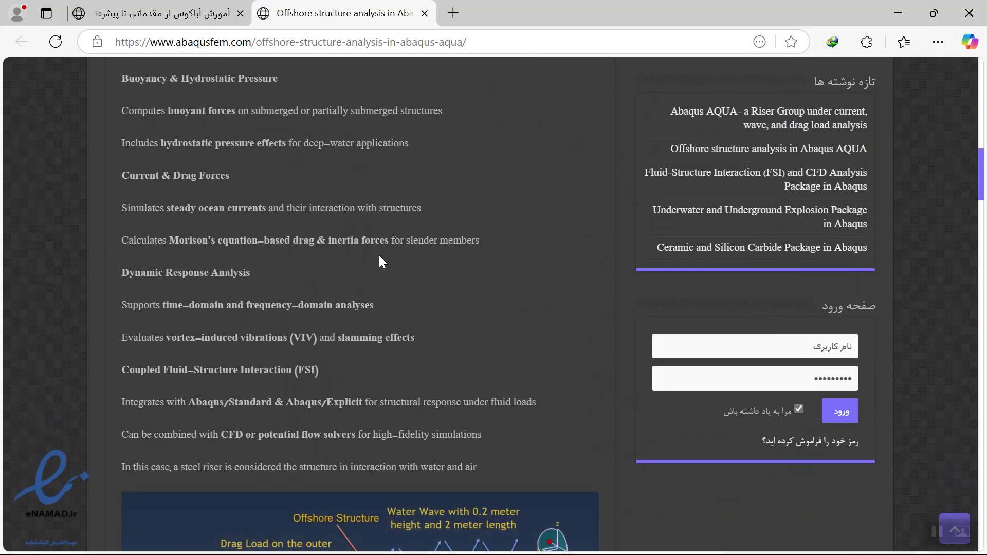
{"action": "scroll", "coordinate": [375, 257], "scroll_direction": "down", "scroll_amount": 3}
{"action": "scroll", "coordinate": [368, 257], "scroll_direction": "up", "scroll_amount": 3}
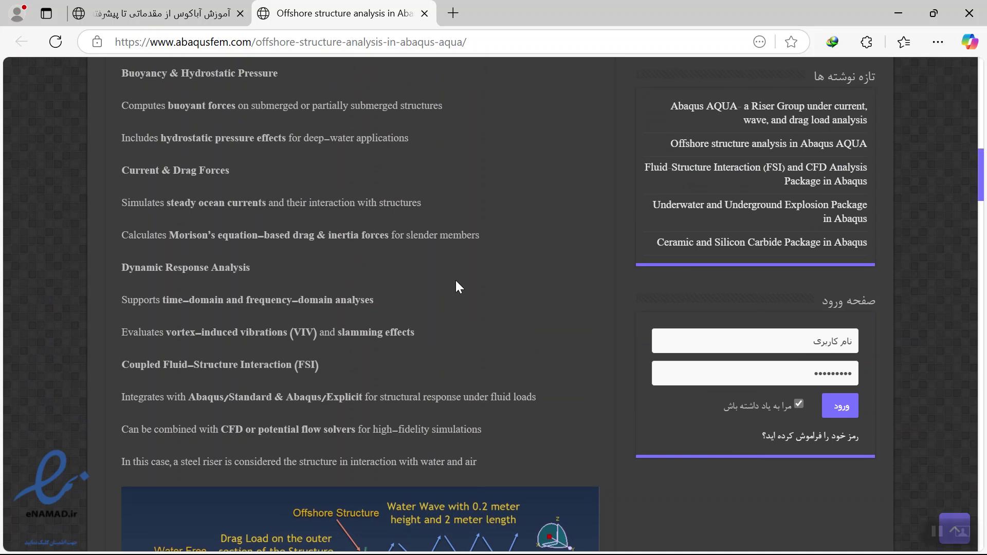
{"action": "scroll", "coordinate": [459, 286], "scroll_direction": "down", "scroll_amount": 10}
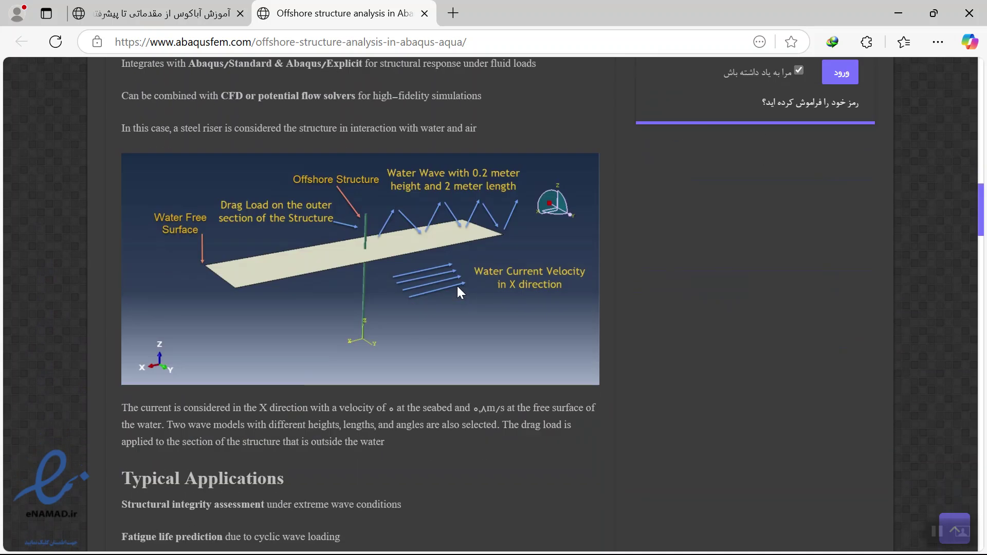
{"action": "scroll", "coordinate": [459, 294], "scroll_direction": "up", "scroll_amount": 3}
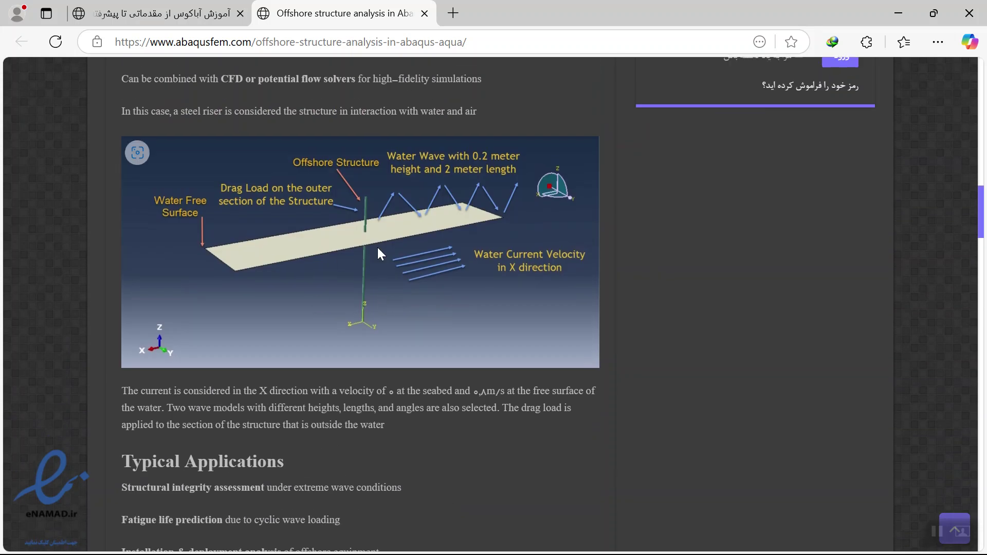
Review the typical applications, the advantages of Abaqus AQUA, the result figures and the purchase information in the article.
{"action": "scroll", "coordinate": [308, 344], "scroll_direction": "down", "scroll_amount": 7}
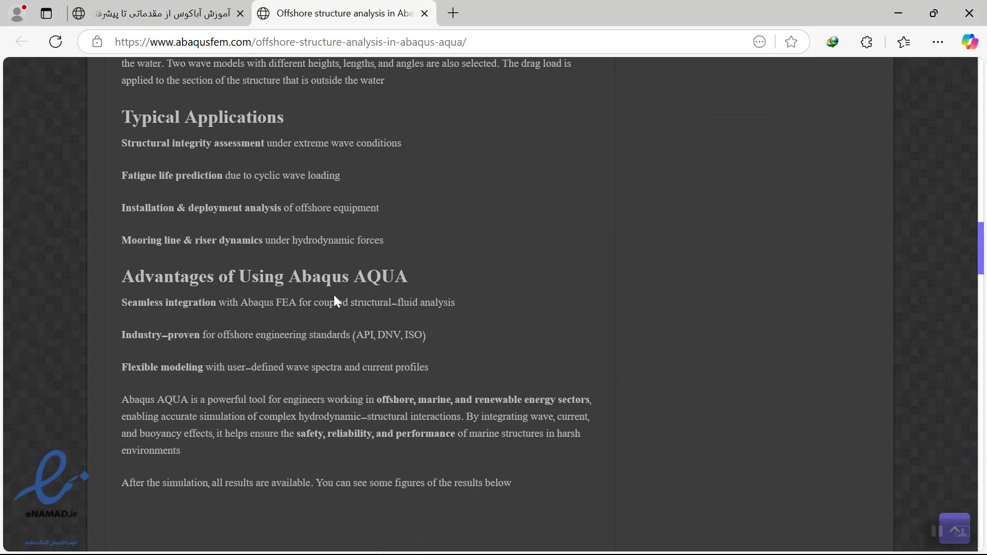
{"action": "scroll", "coordinate": [375, 298], "scroll_direction": "down", "scroll_amount": 3}
{"action": "scroll", "coordinate": [368, 304], "scroll_direction": "down", "scroll_amount": 3}
{"action": "scroll", "coordinate": [349, 304], "scroll_direction": "up", "scroll_amount": 3}
{"action": "scroll", "coordinate": [348, 314], "scroll_direction": "down", "scroll_amount": 3}
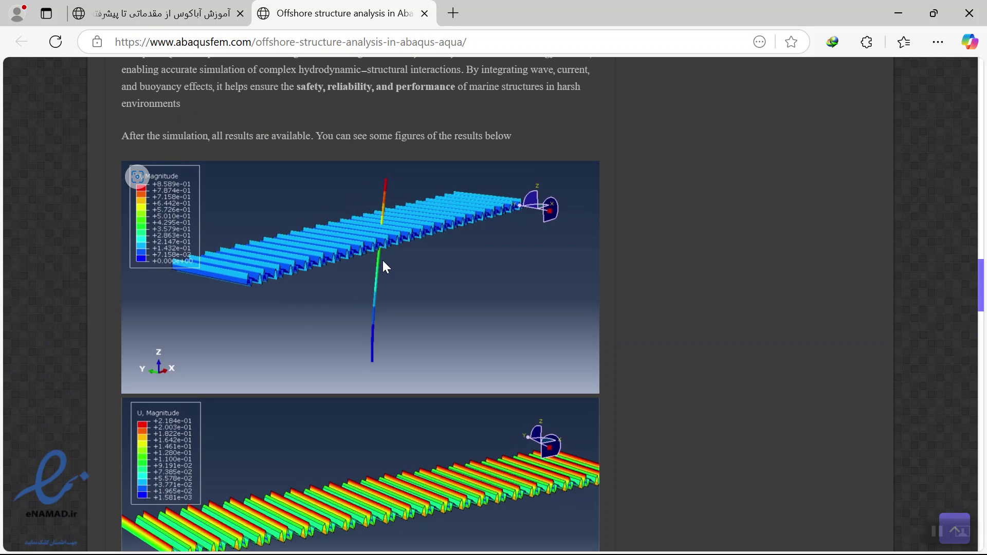
{"action": "scroll", "coordinate": [385, 268], "scroll_direction": "down", "scroll_amount": 3}
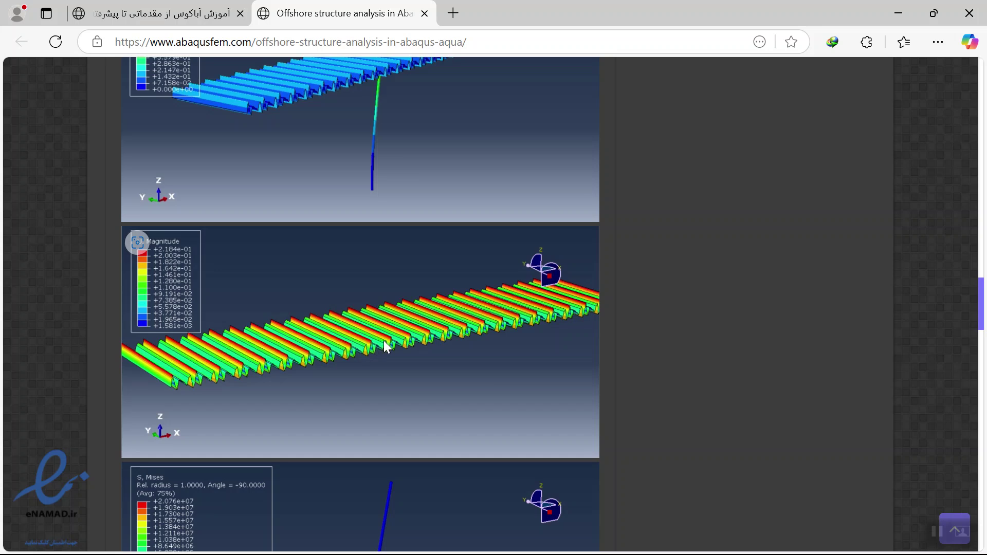
{"action": "scroll", "coordinate": [436, 335], "scroll_direction": "down", "scroll_amount": 6}
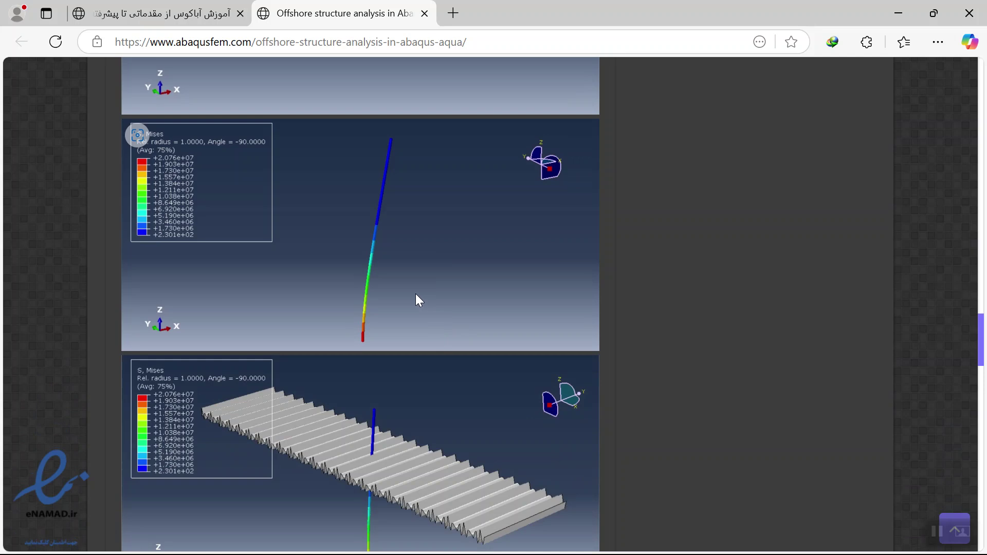
{"action": "scroll", "coordinate": [416, 299], "scroll_direction": "down", "scroll_amount": 3}
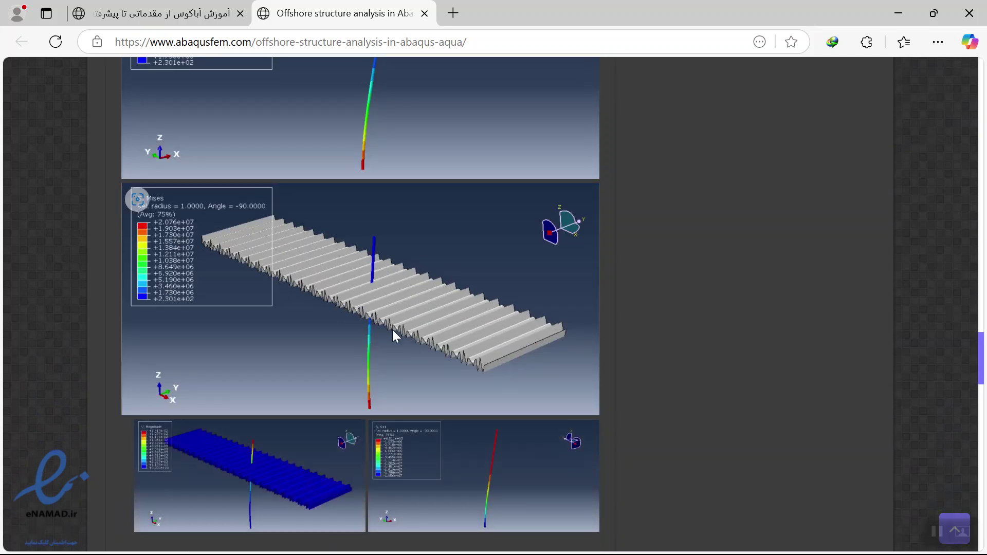
{"action": "scroll", "coordinate": [372, 344], "scroll_direction": "down", "scroll_amount": 3}
{"action": "scroll", "coordinate": [373, 335], "scroll_direction": "down", "scroll_amount": 3}
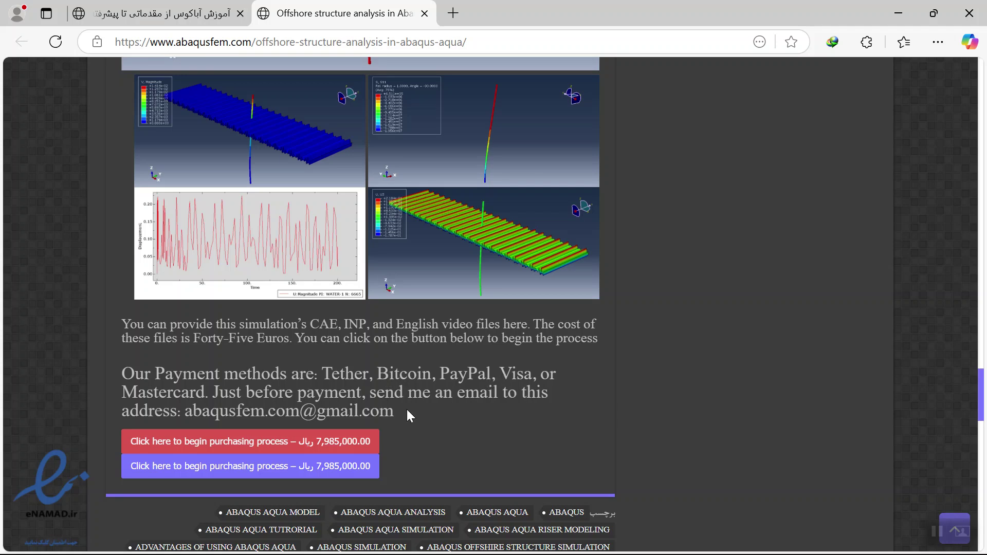
Highlight the contact e-mail address in the payment notes, clear the highlight and return to the beginning of the article.
{"action": "left_click_drag", "start_coordinate": [378, 416], "coordinate": [186, 411]}
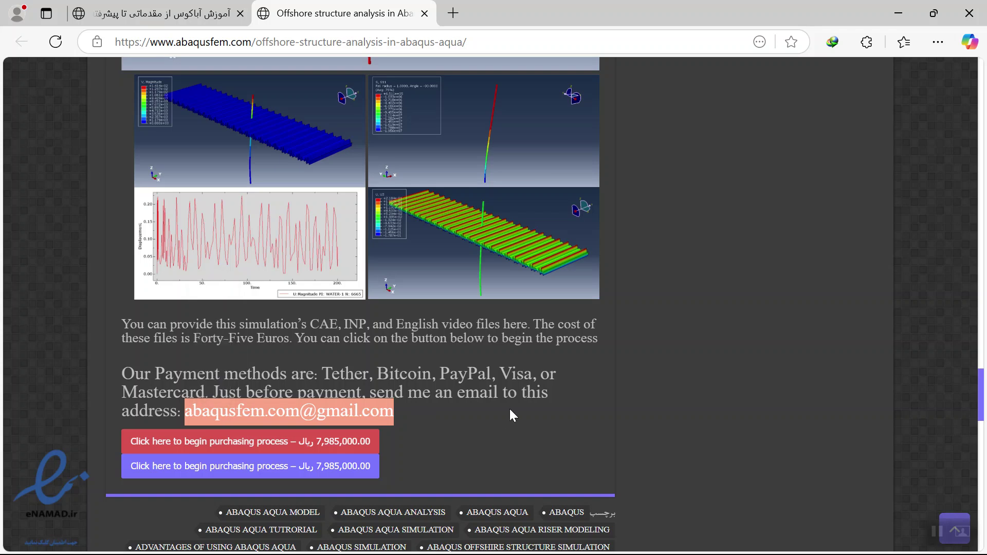
{"action": "left_click", "coordinate": [681, 344]}
{"action": "scroll", "coordinate": [675, 345], "scroll_direction": "up", "scroll_amount": 15}
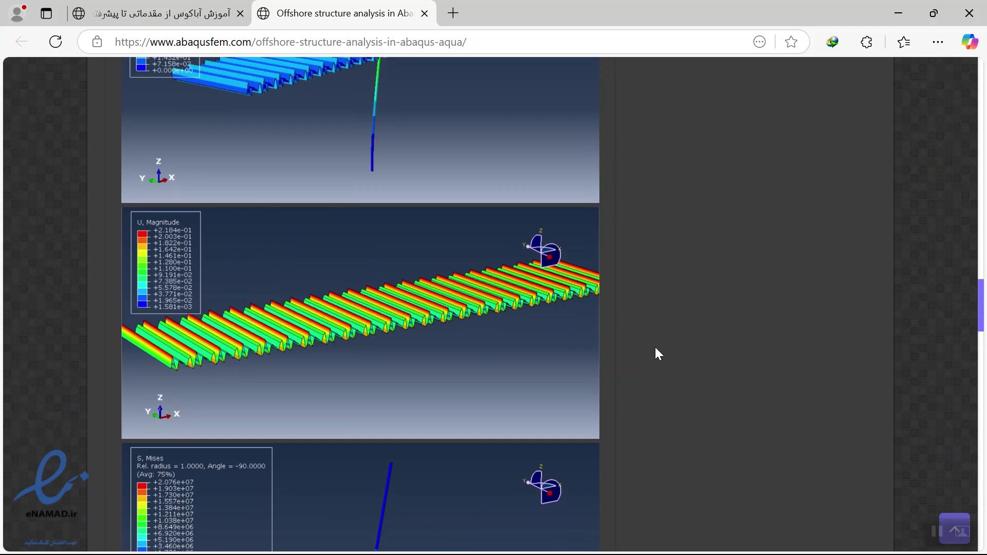
{"action": "scroll", "coordinate": [652, 348], "scroll_direction": "up", "scroll_amount": 20}
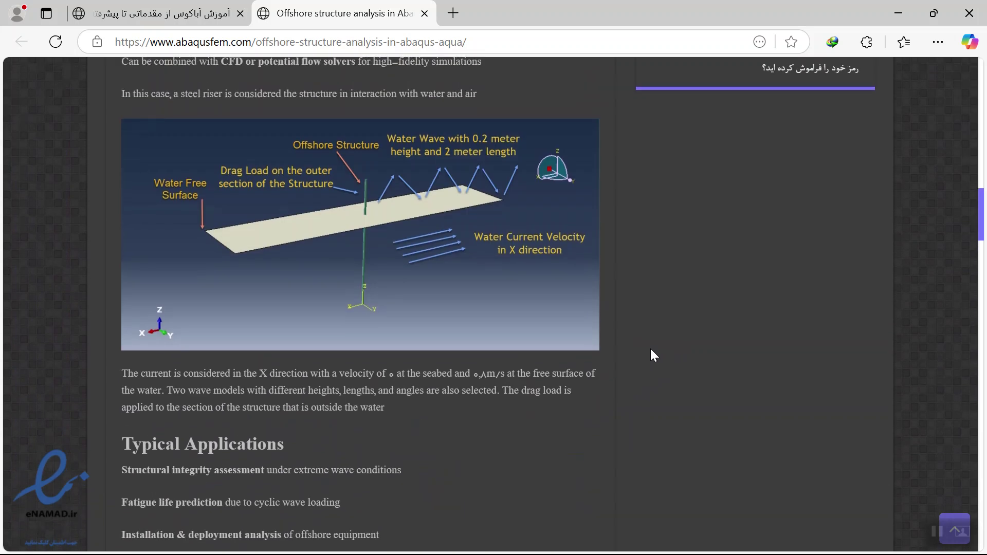
{"action": "scroll", "coordinate": [529, 340], "scroll_direction": "up", "scroll_amount": 15}
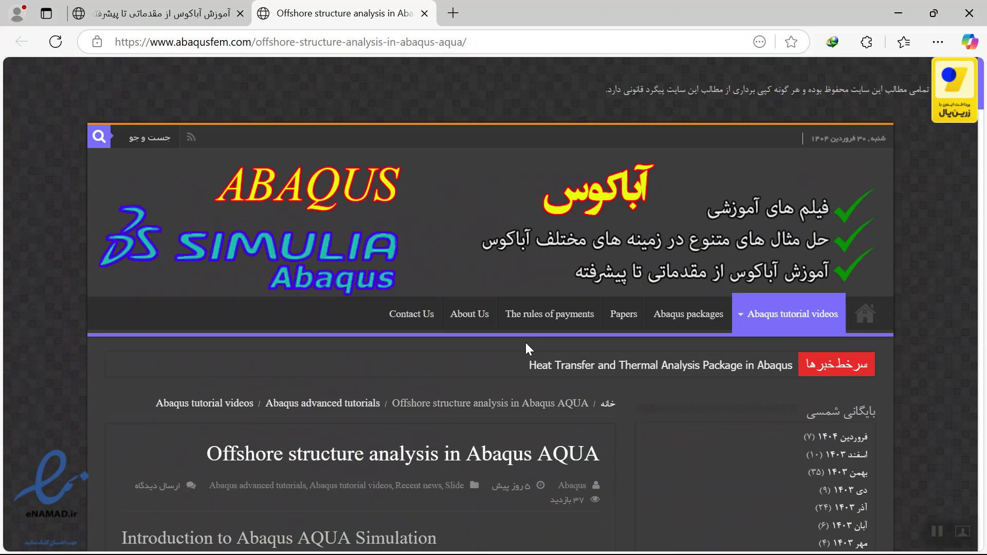